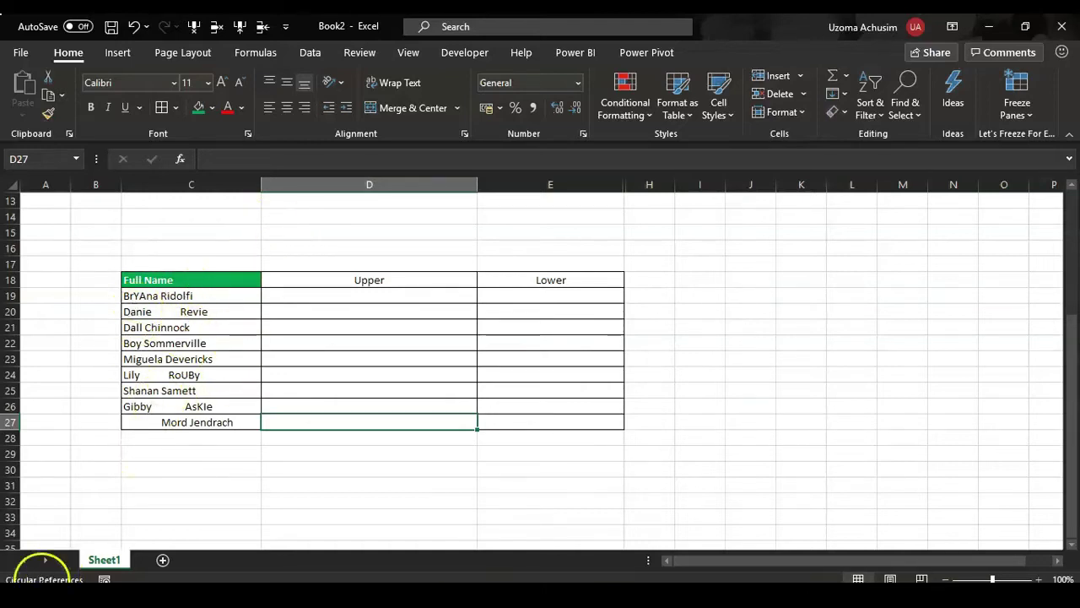
pyautogui.click(38, 543)
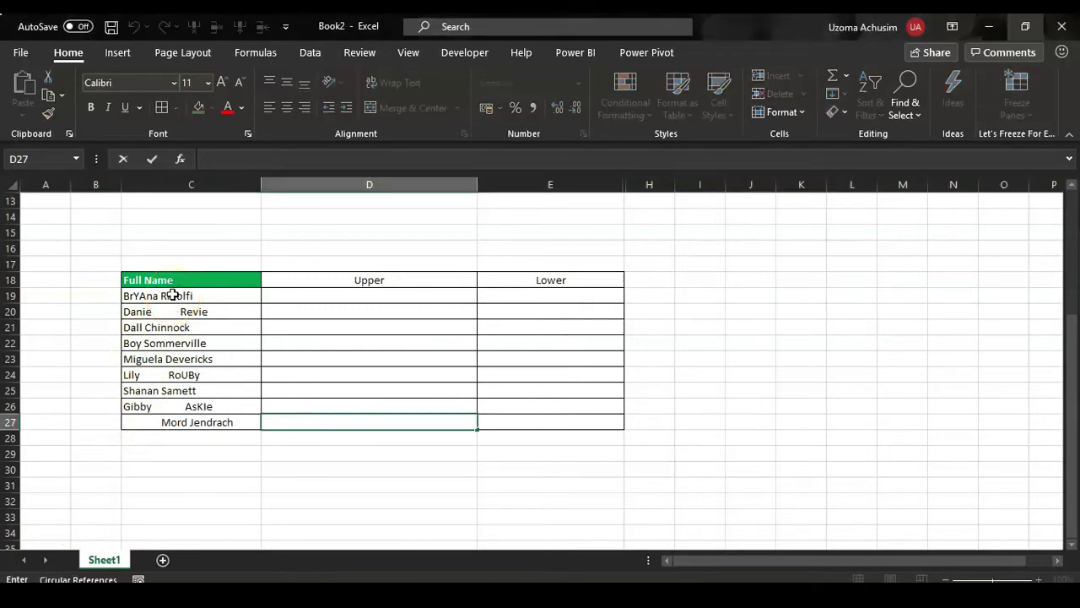
pyautogui.click(172, 296)
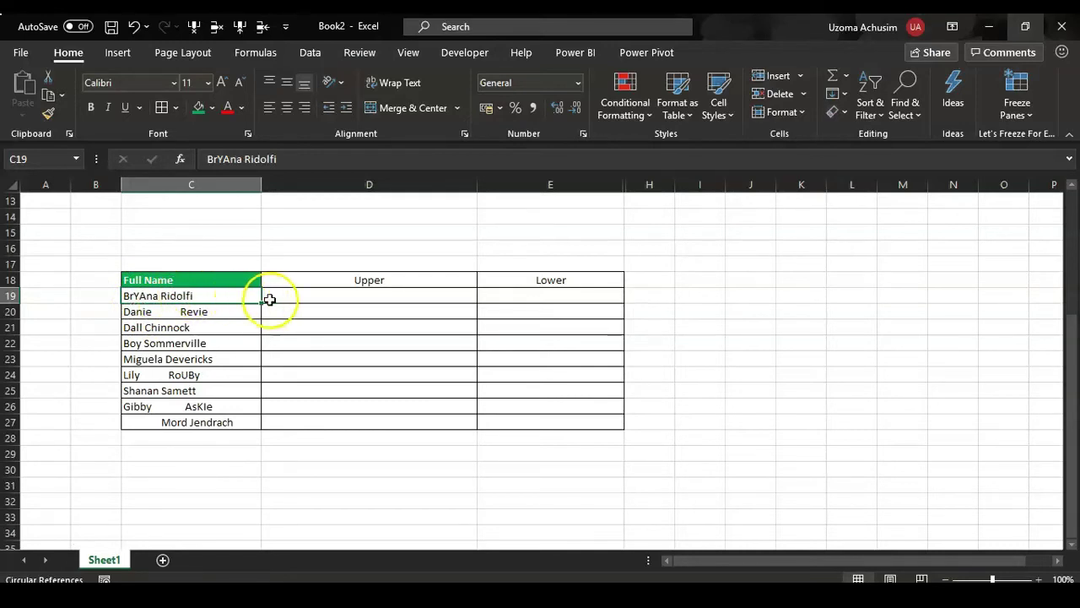
pyautogui.click(342, 299)
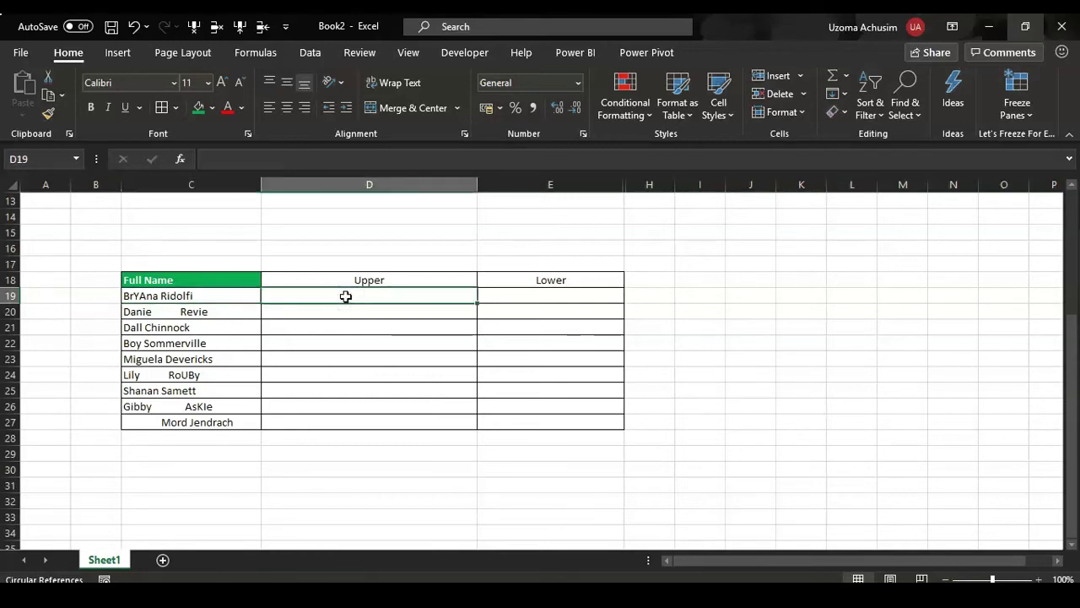
pyautogui.click(205, 295)
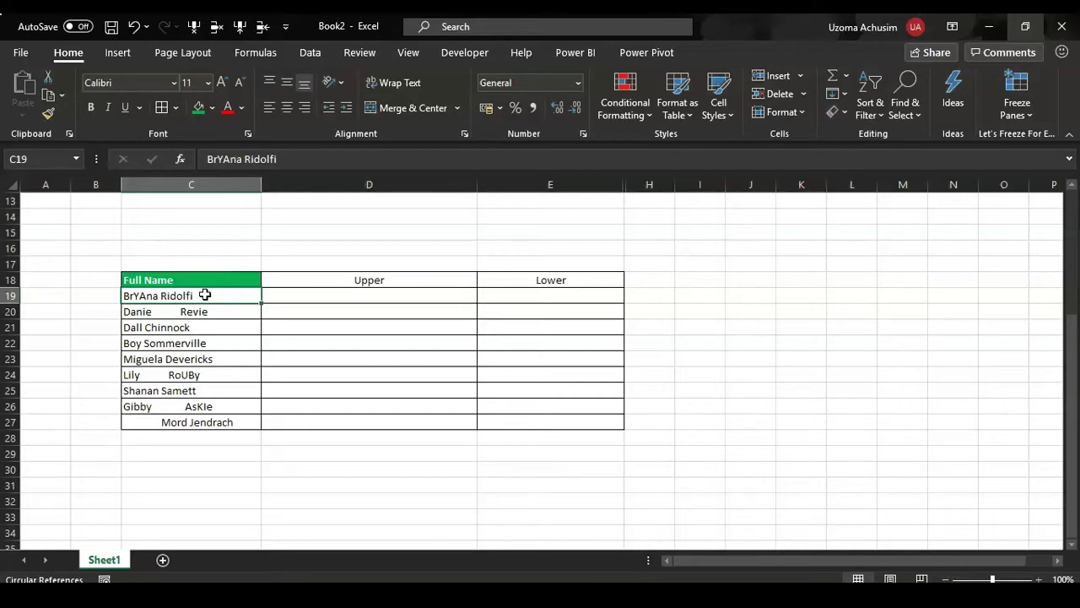
# - Enter the formula =UPPER(C19) in cell D19 to convert the first full name to uppercase
pyautogui.click(361, 293)
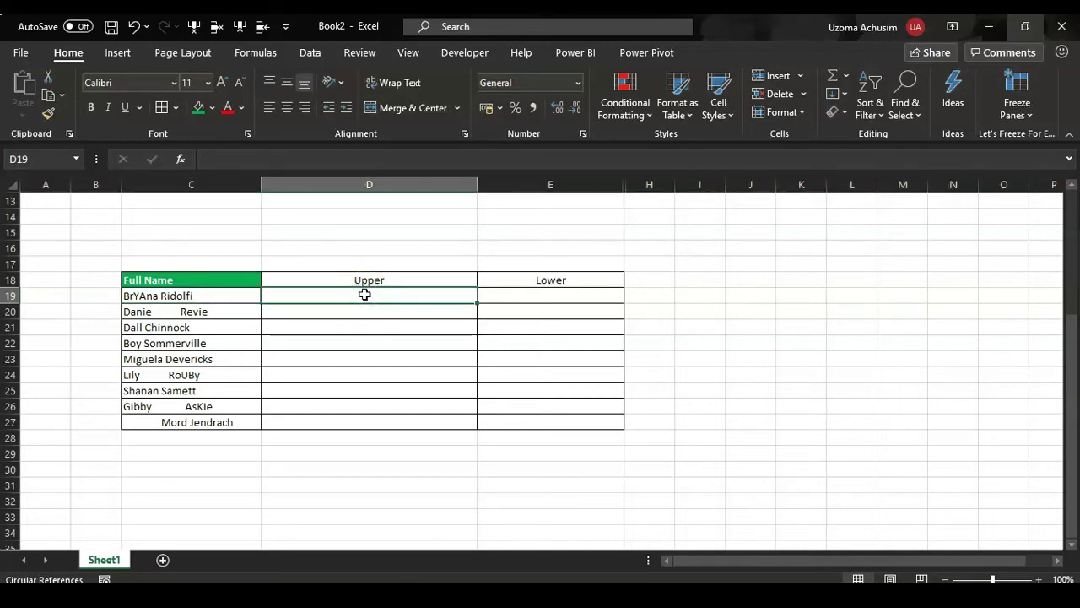
pyautogui.write('=u')
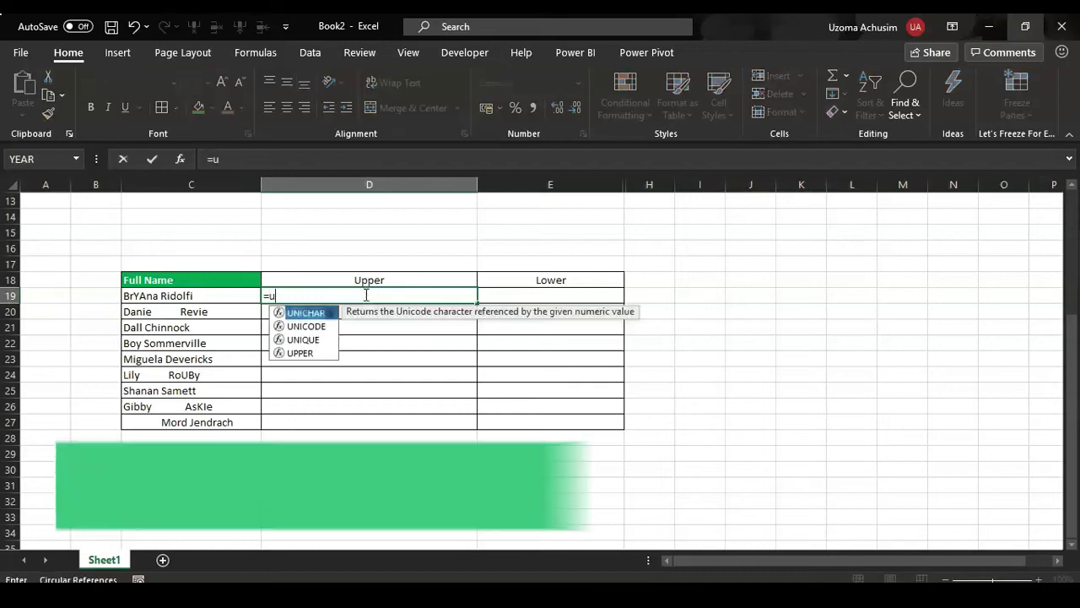
pyautogui.write('pper')
pyautogui.press('Tab')
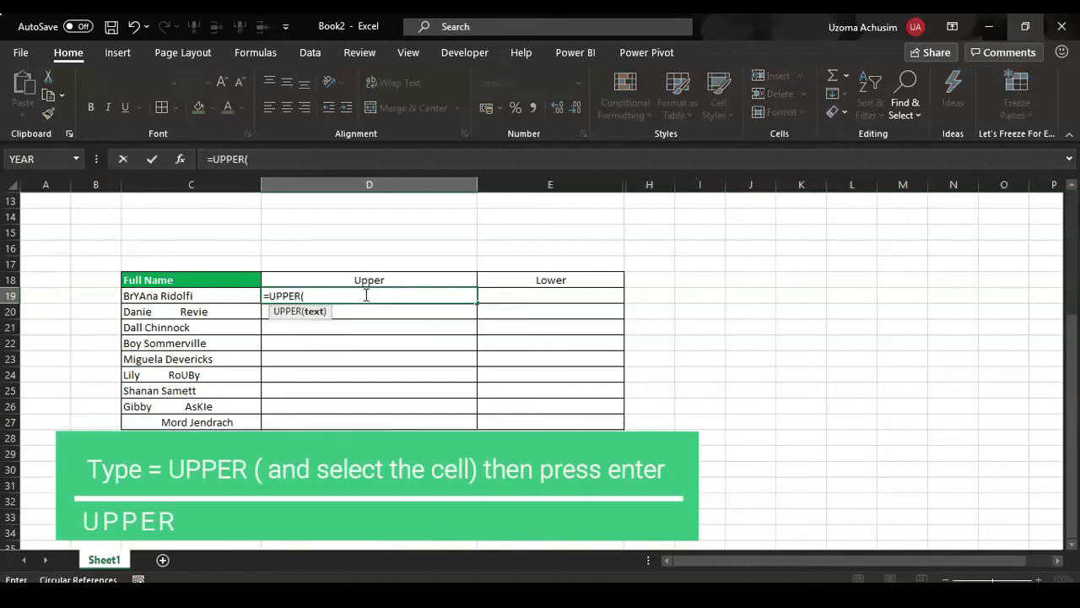
pyautogui.click(140, 296)
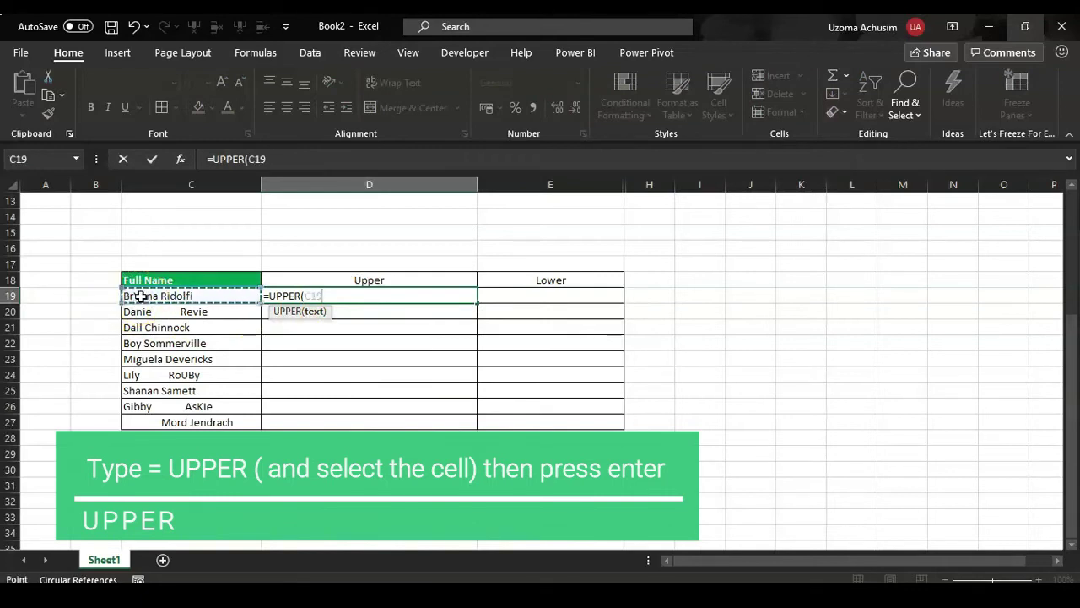
pyautogui.write(')')
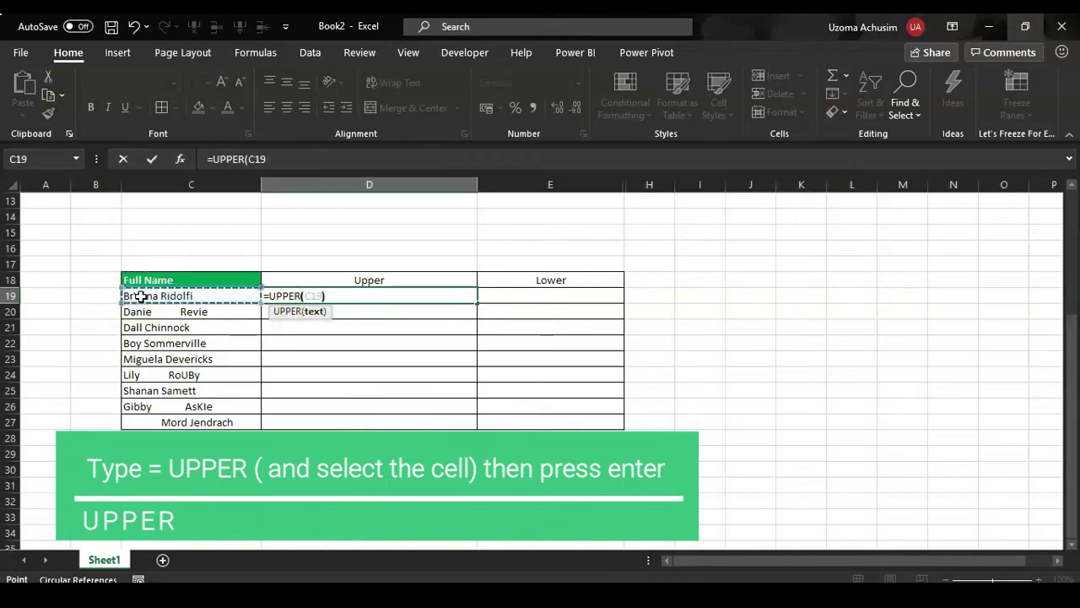
pyautogui.press('Return')
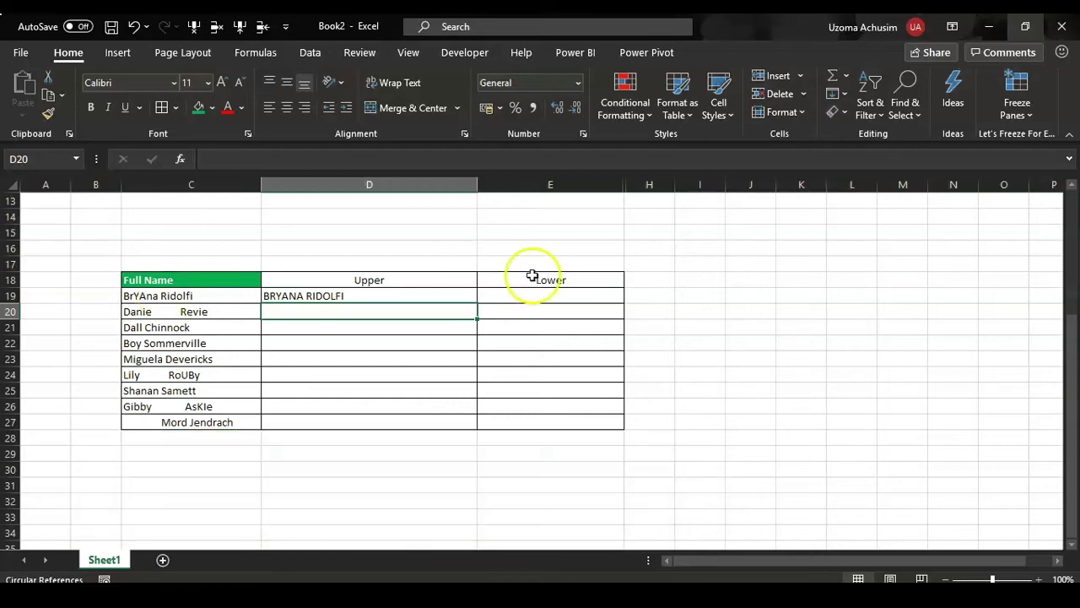
# - Enter the formula =LOWER(C19) in cell E19 to convert the first full name to lowercase
pyautogui.click(566, 298)
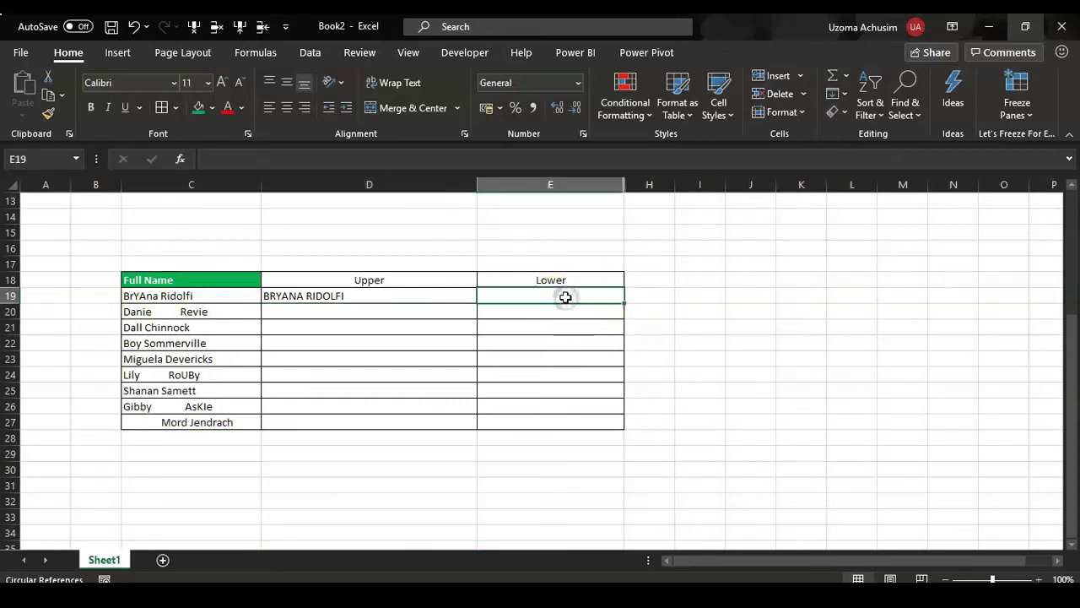
pyautogui.write('=')
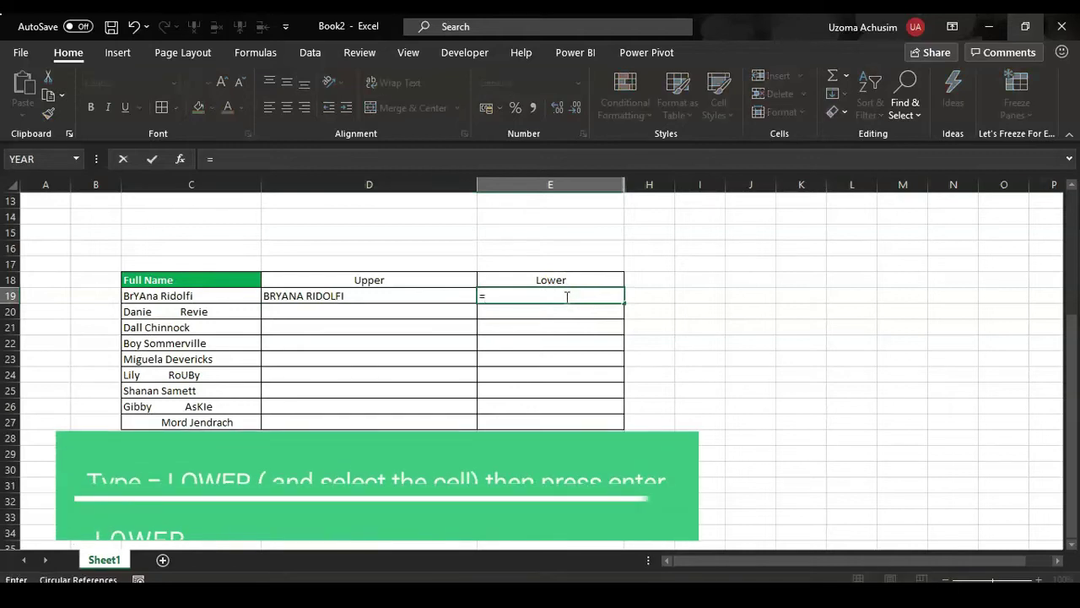
pyautogui.write('lower')
pyautogui.press('Tab')
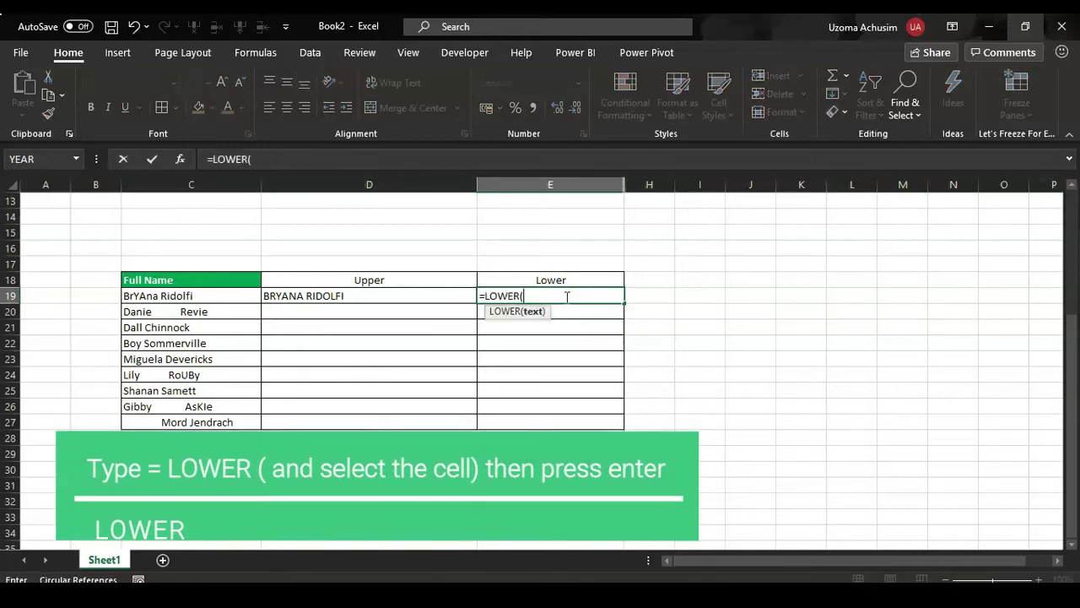
pyautogui.click(164, 296)
pyautogui.write(')')
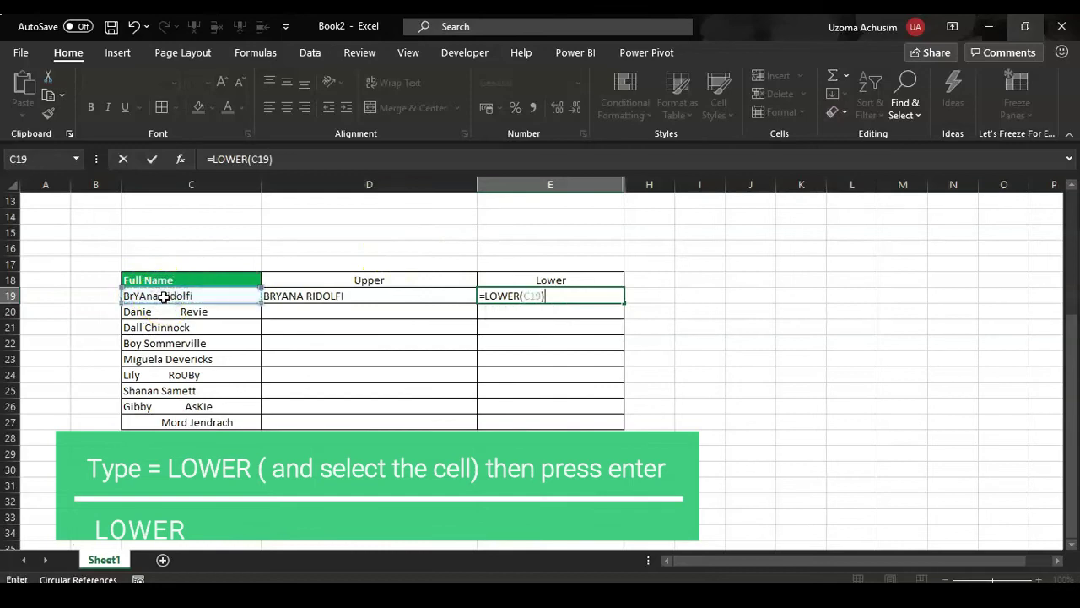
pyautogui.press('Return')
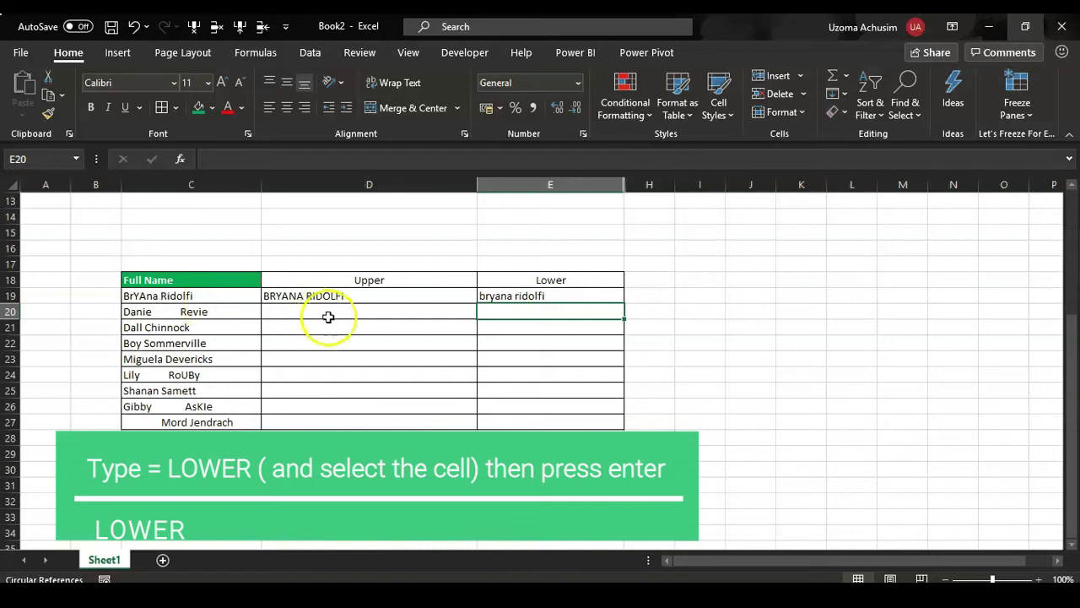
# - Enter the formula +upper(C20) in cell D20, starting it with a plus sign instead of an equals sign
pyautogui.click(336, 313)
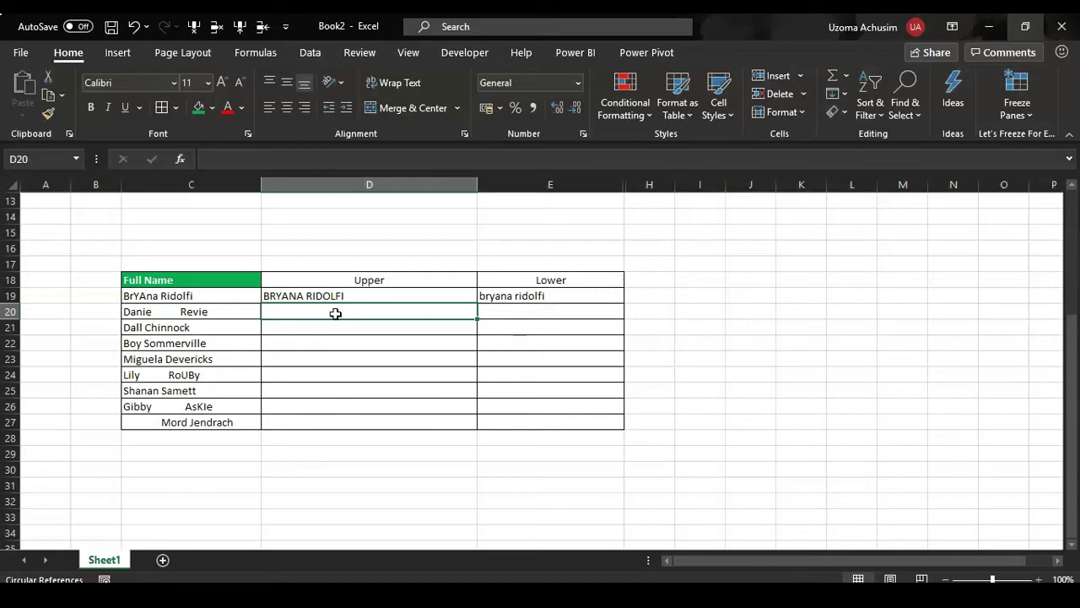
pyautogui.write('+')
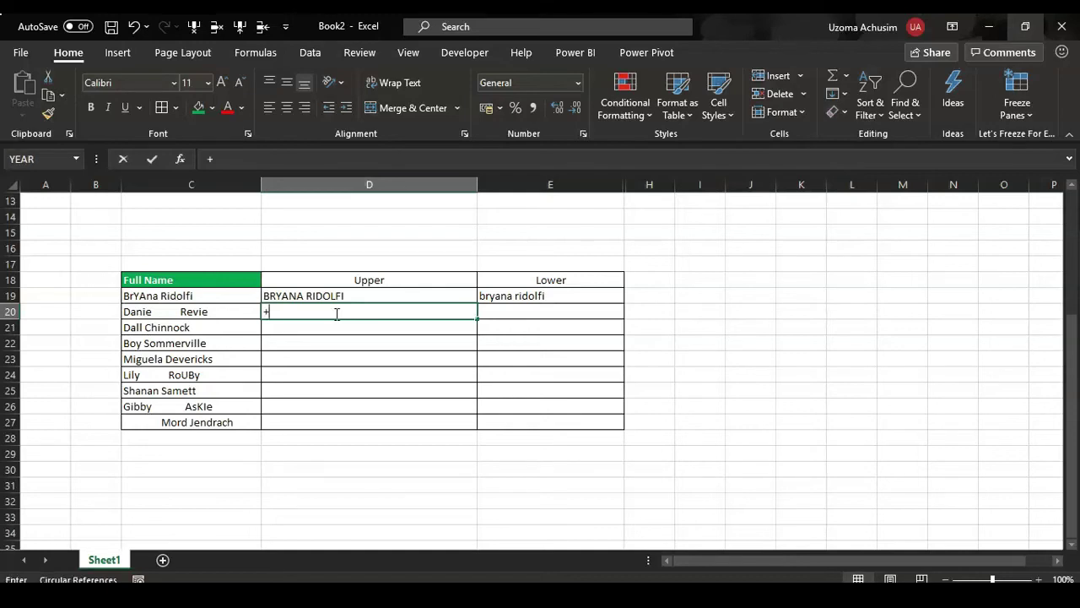
pyautogui.write('upper')
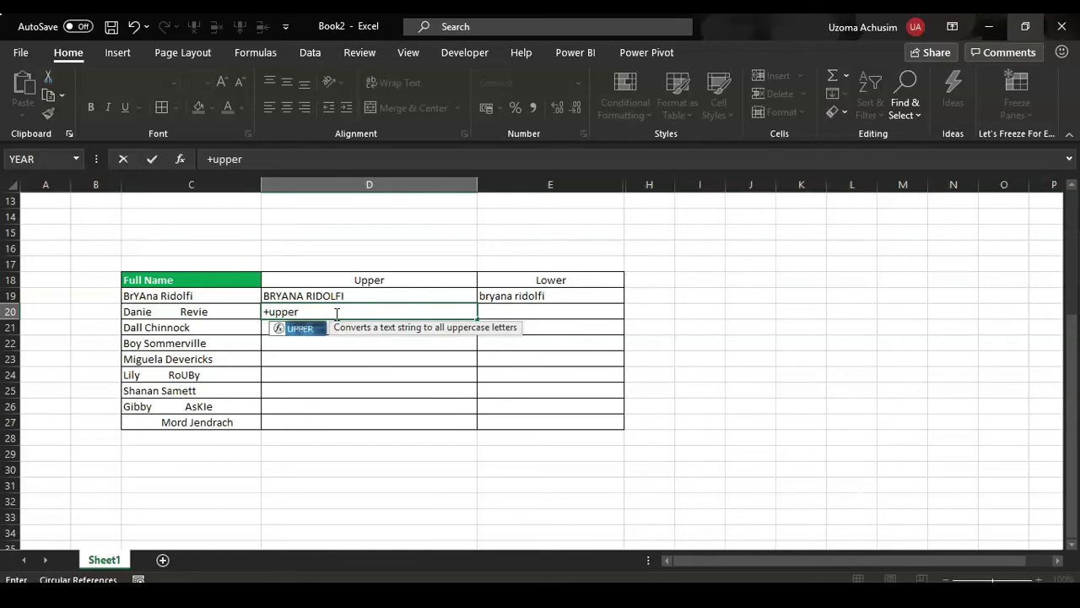
pyautogui.write('(')
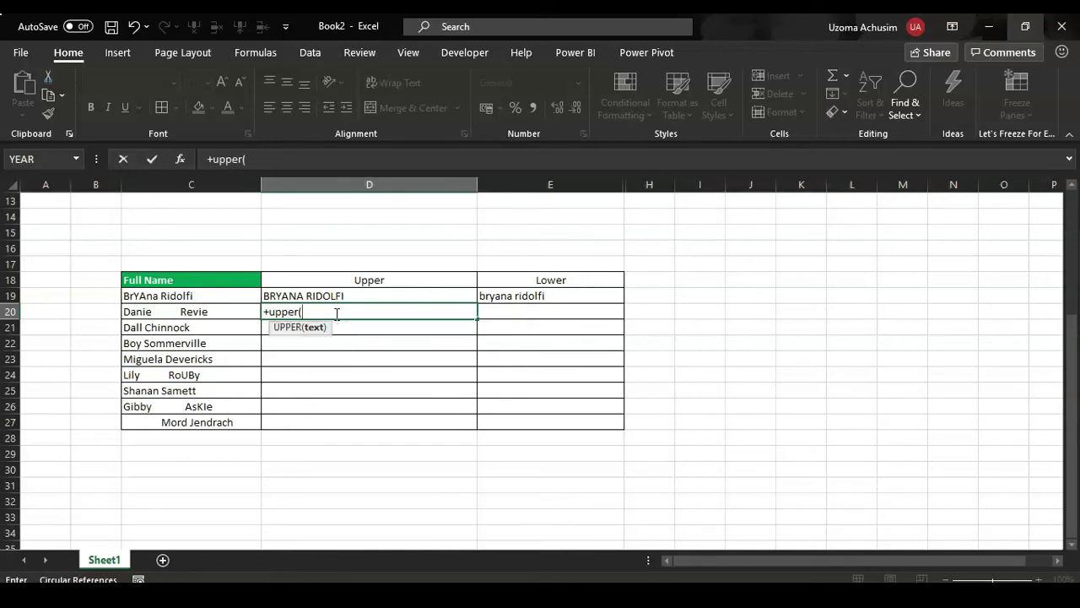
pyautogui.click(193, 312)
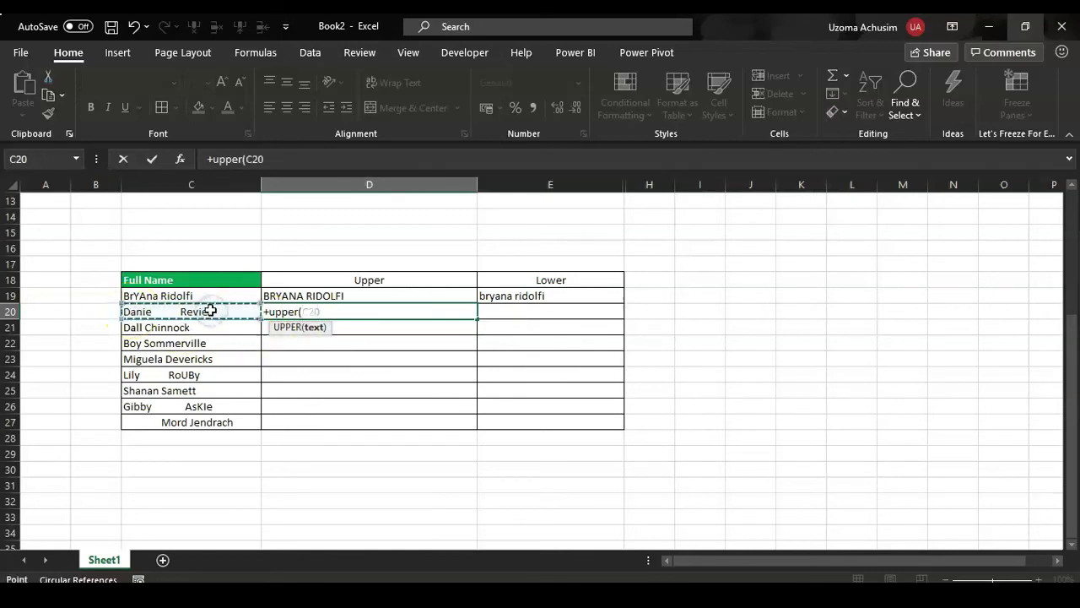
pyautogui.write(')')
pyautogui.press('Return')
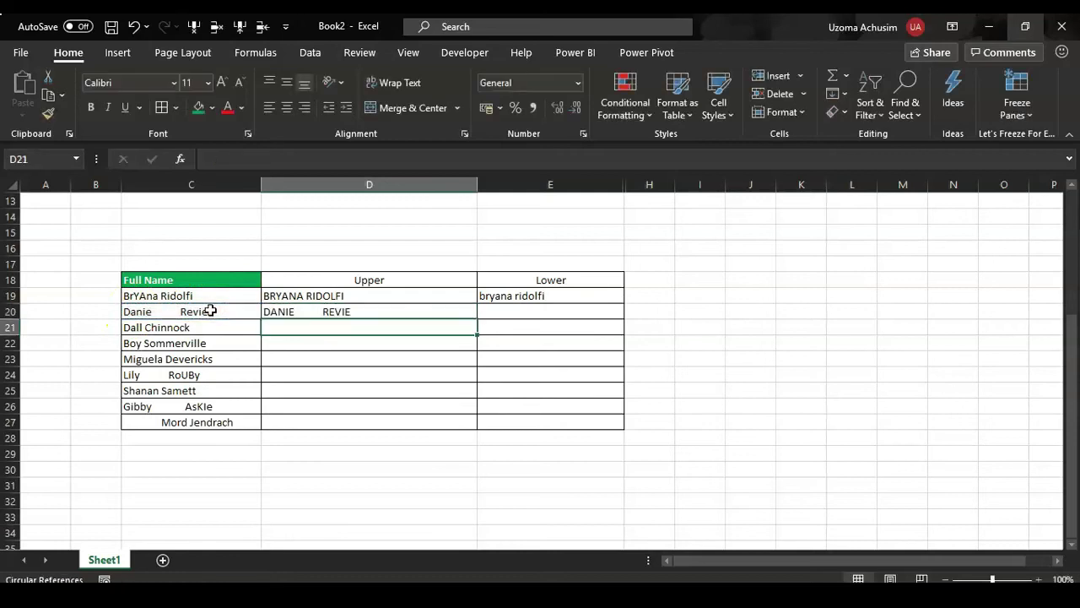
# - Enter the formula +lower(C20) in cell E20, starting it with a plus sign instead of an equals sign
pyautogui.click(514, 312)
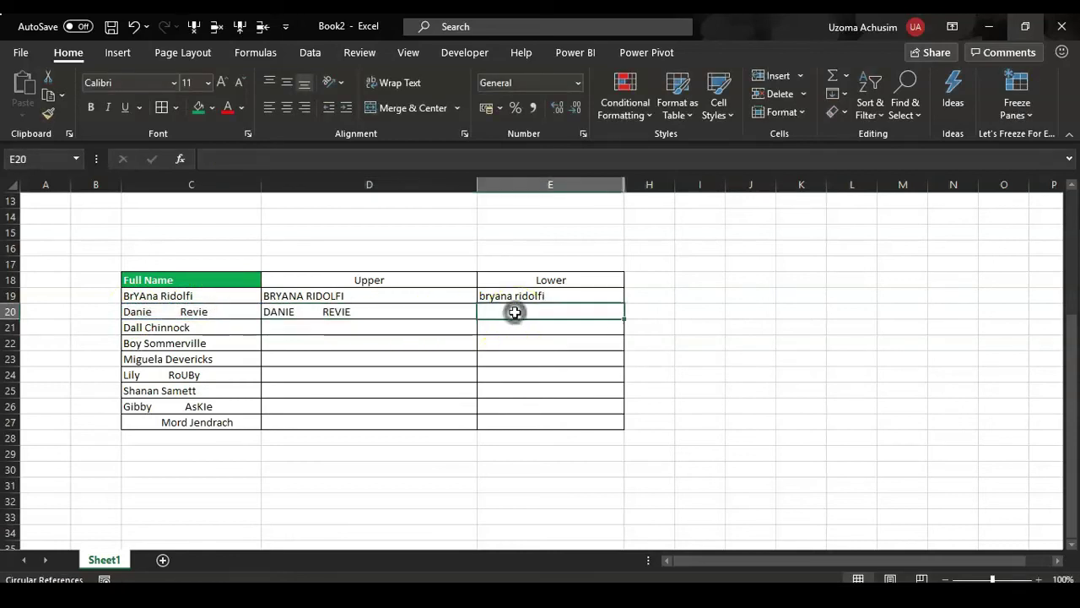
pyautogui.write('+')
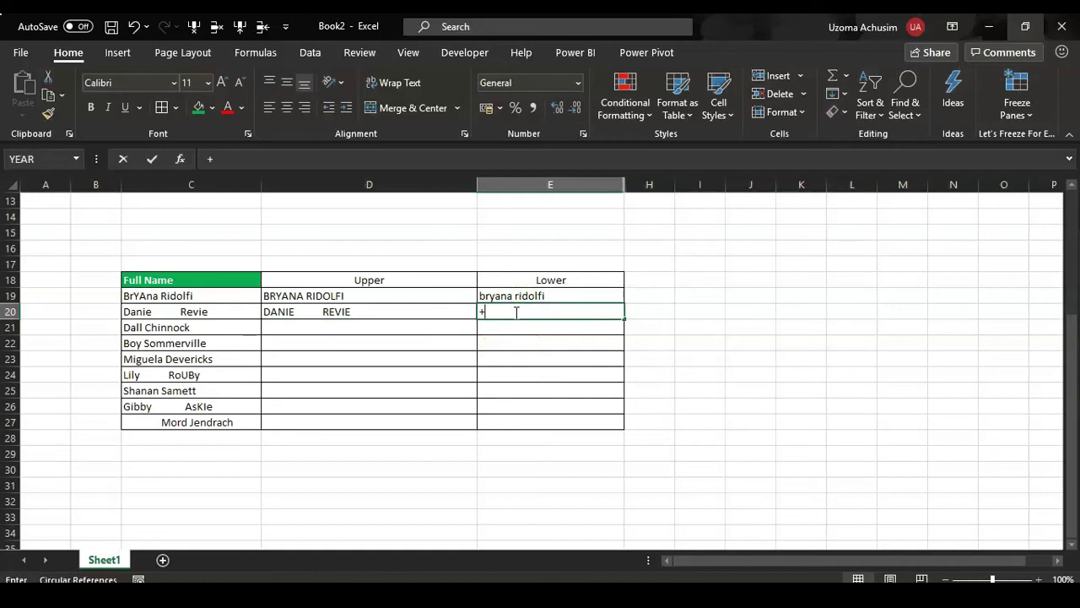
pyautogui.write('lower')
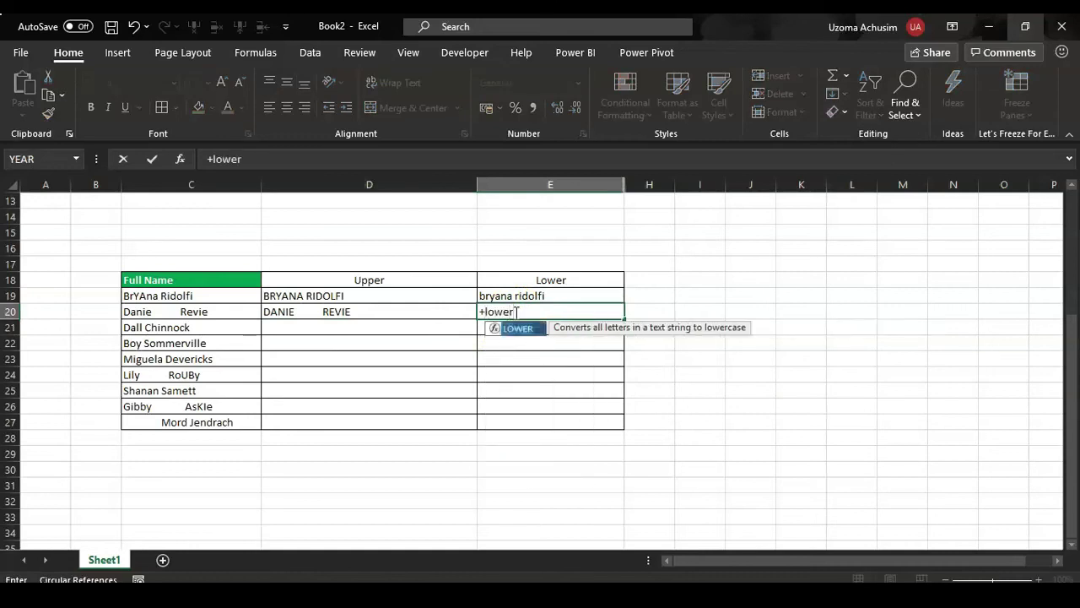
pyautogui.write('(')
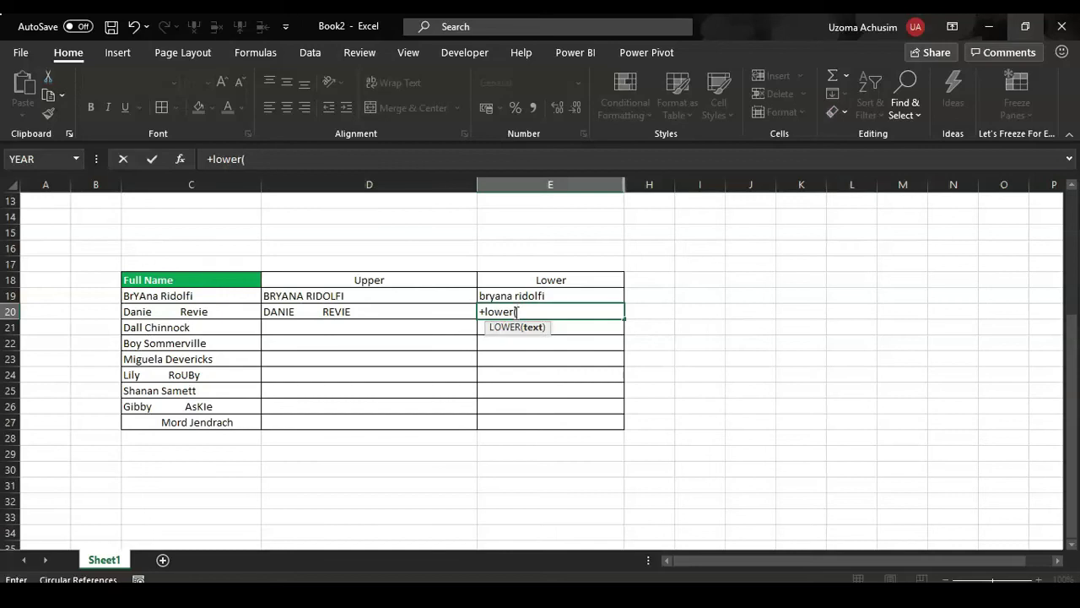
pyautogui.click(166, 311)
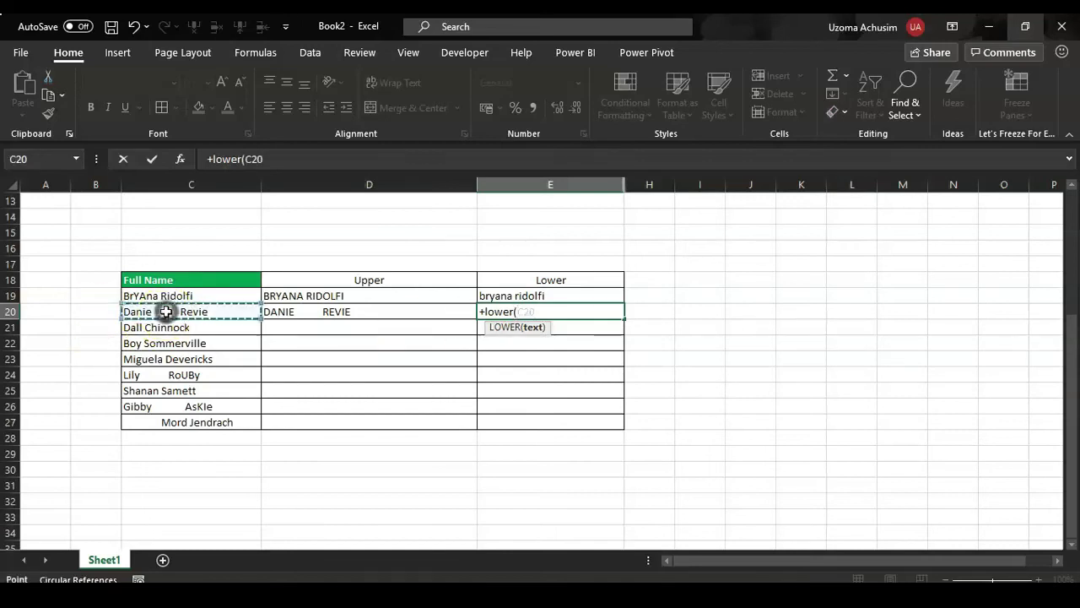
pyautogui.write(')')
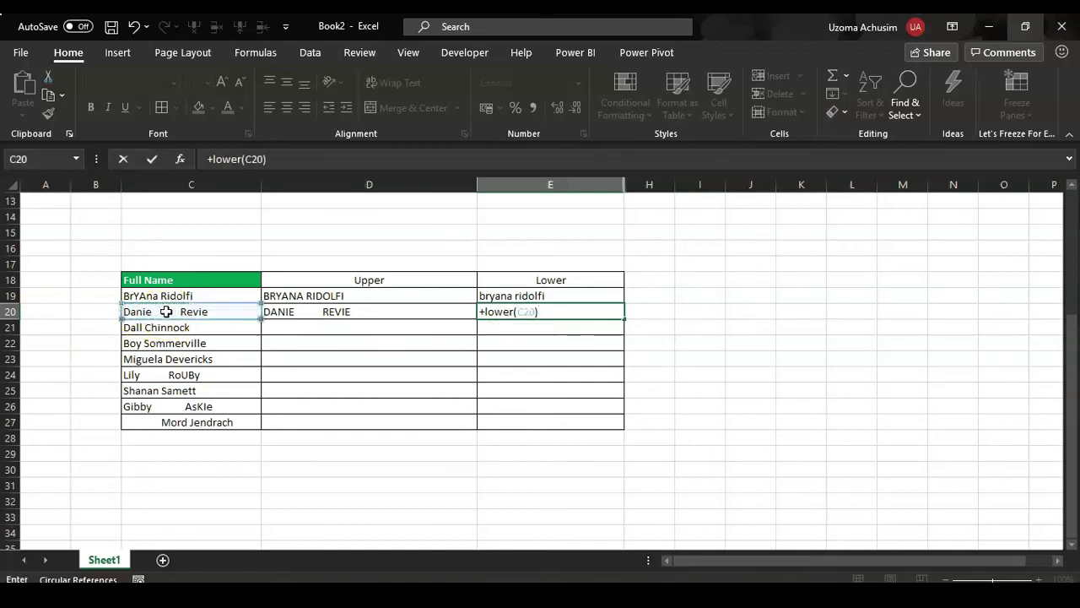
pyautogui.press('Return')
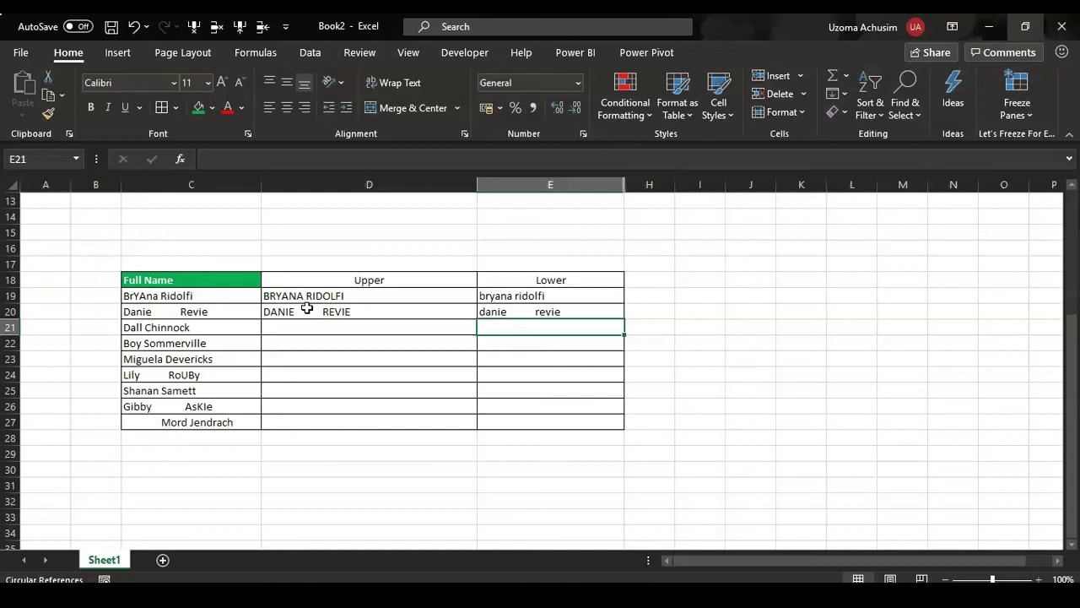
# - Fill the formulas in D20 and E20 down their Upper and Lower columns to row 27
pyautogui.click(306, 309)
pyautogui.moveTo(477, 319); pyautogui.dragTo(471, 427)
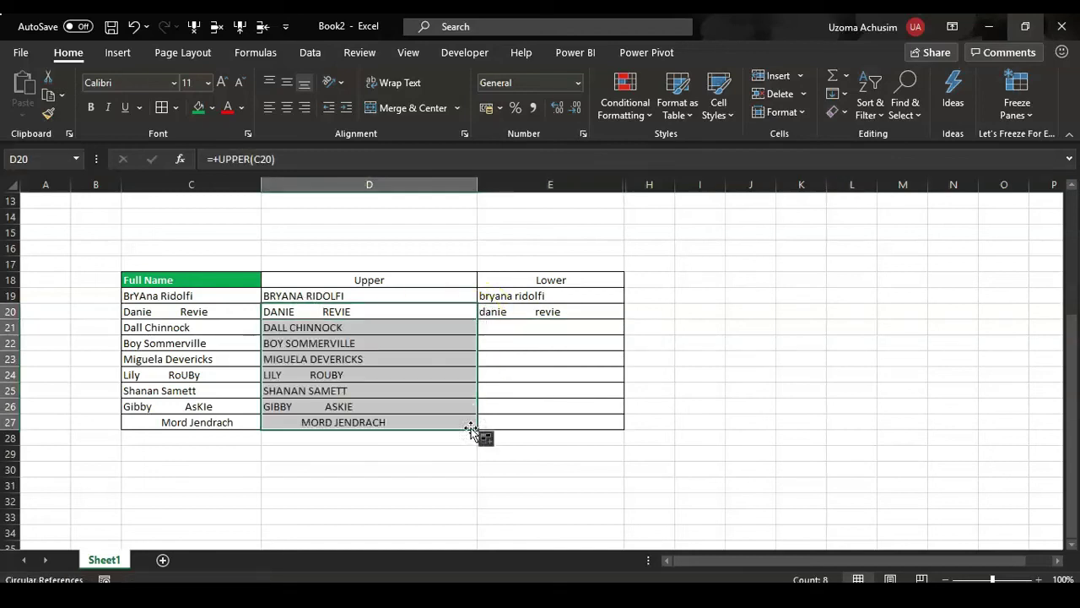
pyautogui.click(585, 312)
pyautogui.moveTo(622, 318); pyautogui.dragTo(619, 430)
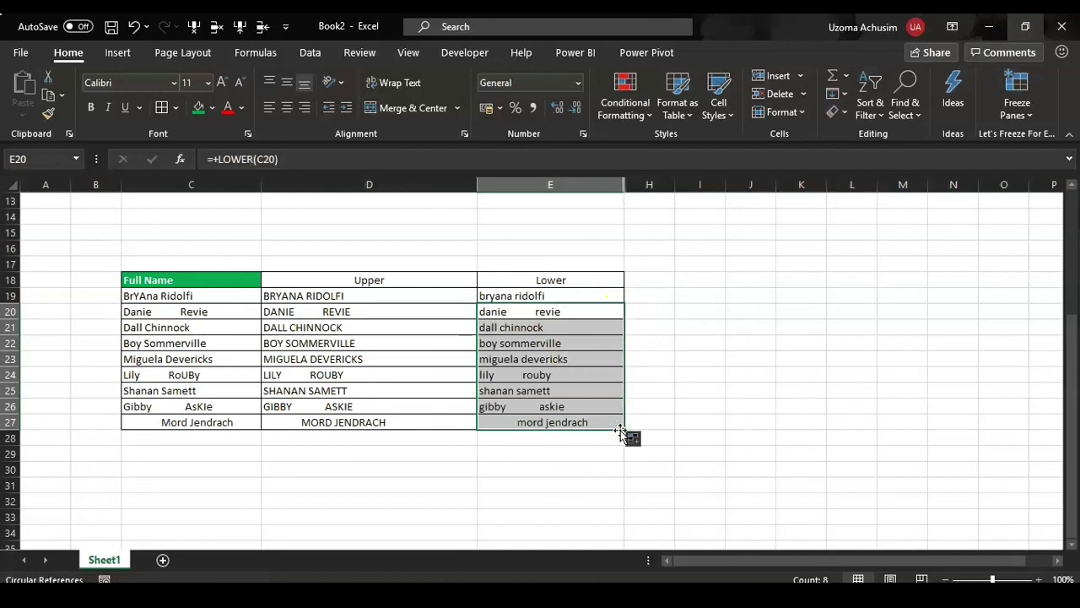